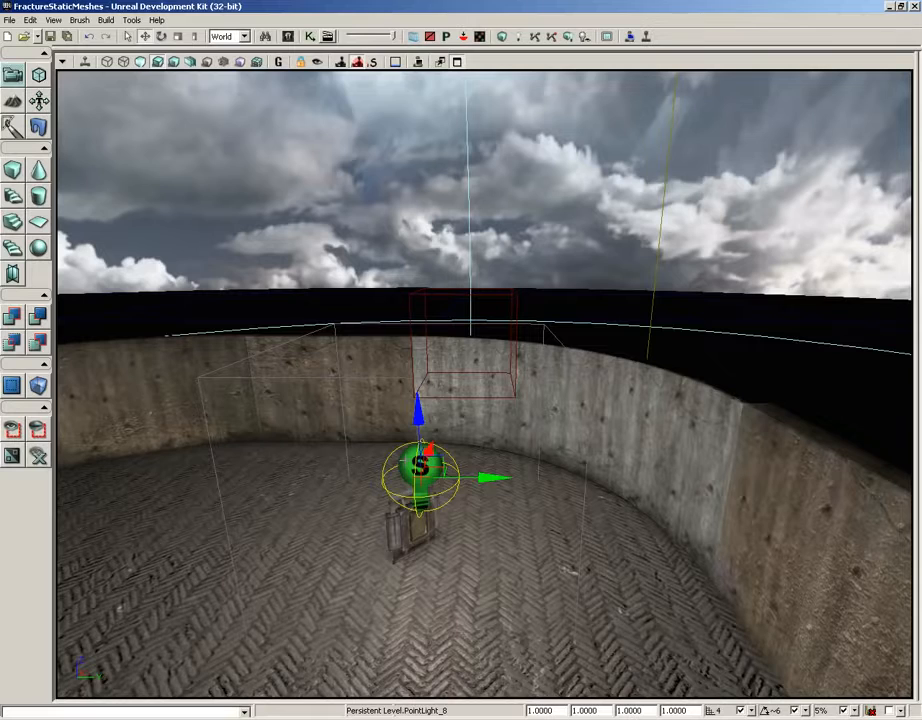
Open the properties of the selected point light and expand its Lightmass Settings under the Light Component
{"action": "key", "text": "F4"}
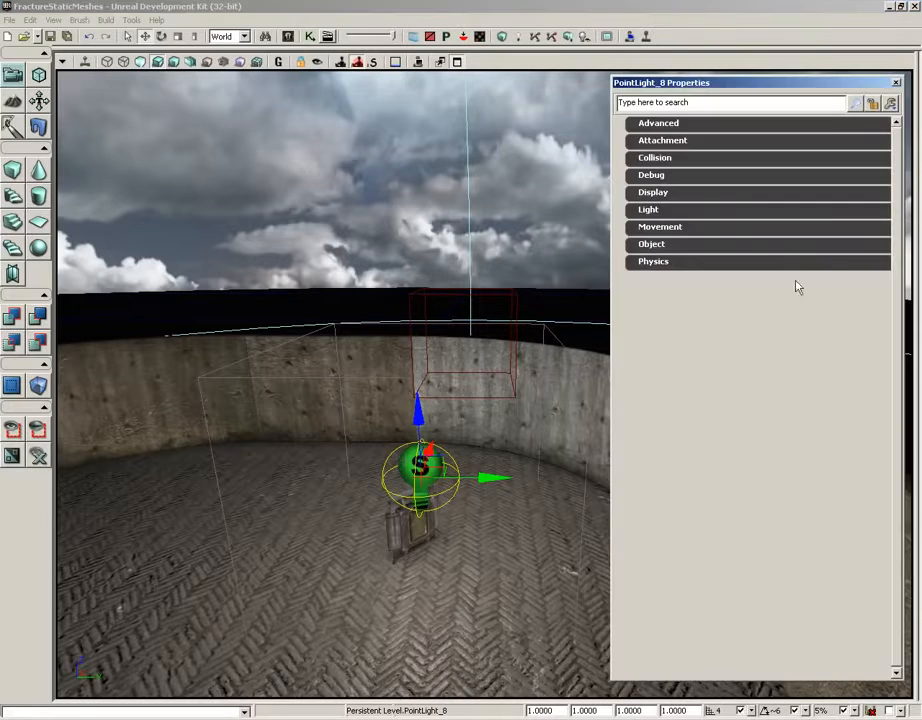
{"action": "left_click", "coordinate": [682, 210]}
{"action": "left_click", "coordinate": [678, 228]}
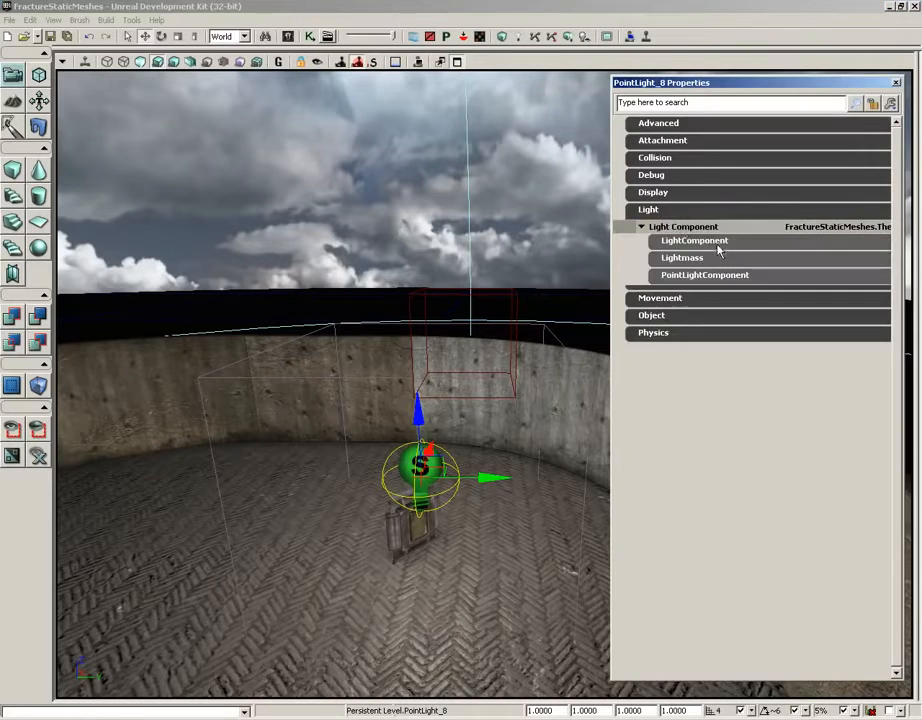
{"action": "left_click", "coordinate": [696, 258]}
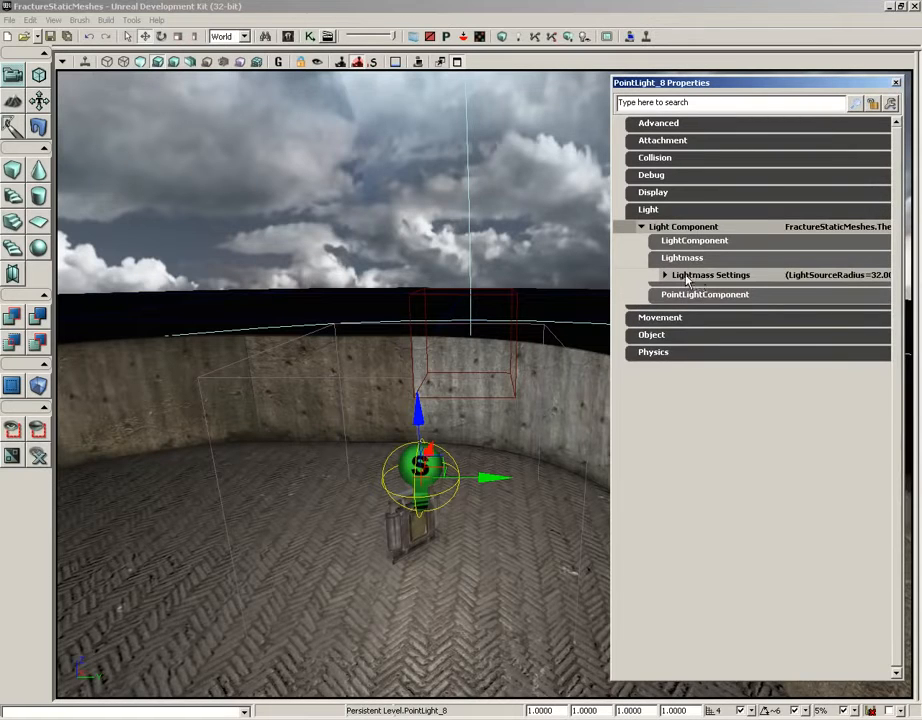
{"action": "left_click", "coordinate": [698, 278]}
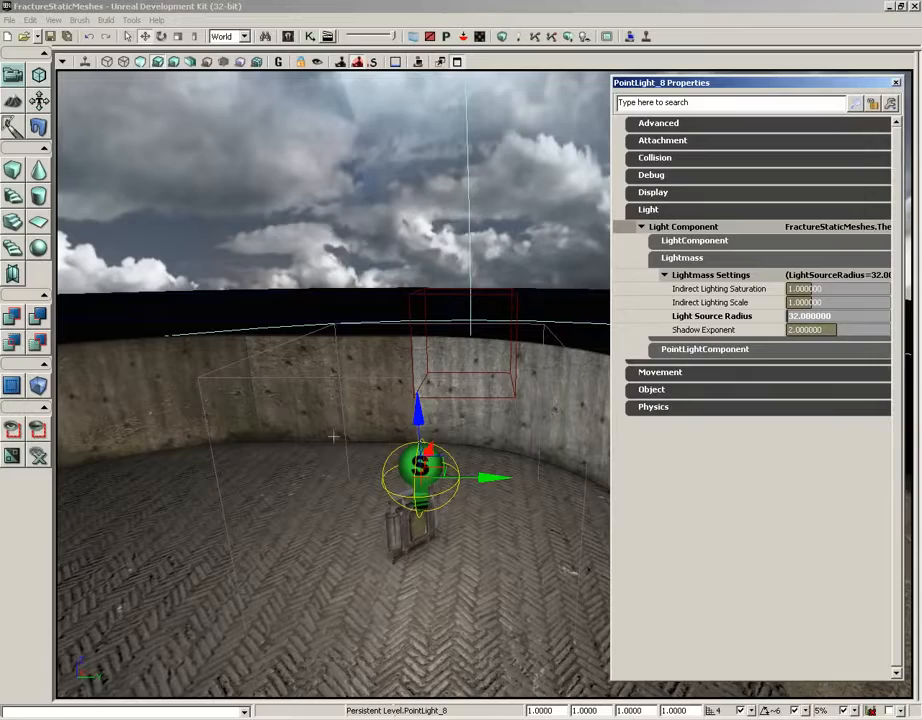
Set the point light's Light Color to pure red (Red 255, Green 0, Blue 0) in its LightComponent properties
{"action": "left_click_drag", "start_coordinate": [333, 437], "coordinate": [366, 533]}
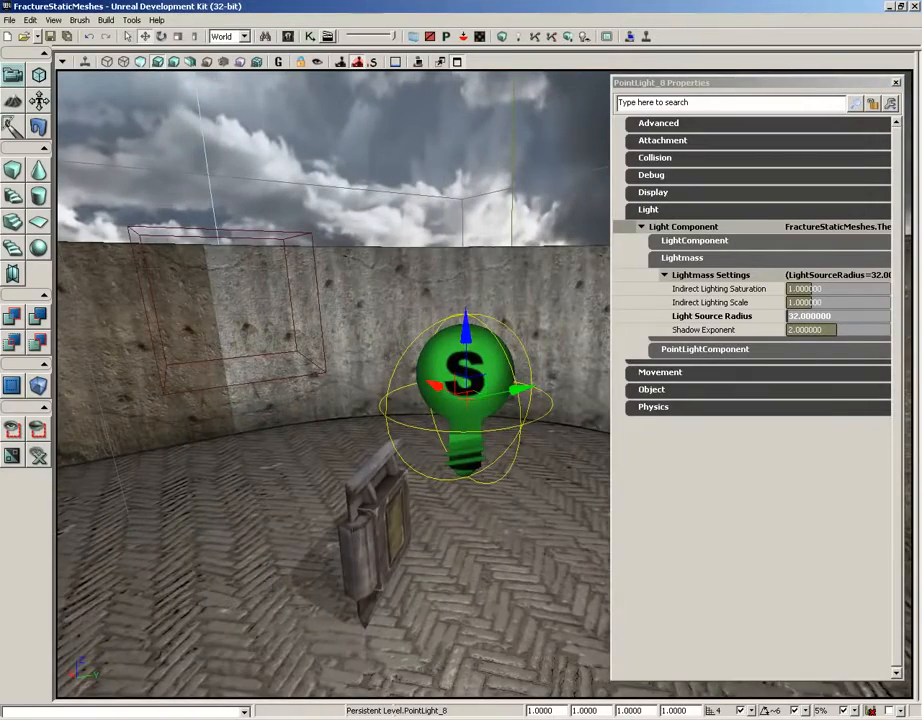
{"action": "mouse_move", "coordinate": [252, 399]}
{"action": "left_mouse_down"}
{"action": "mouse_move", "coordinate": [252, 345]}
{"action": "mouse_move", "coordinate": [252, 399]}
{"action": "left_mouse_up"}
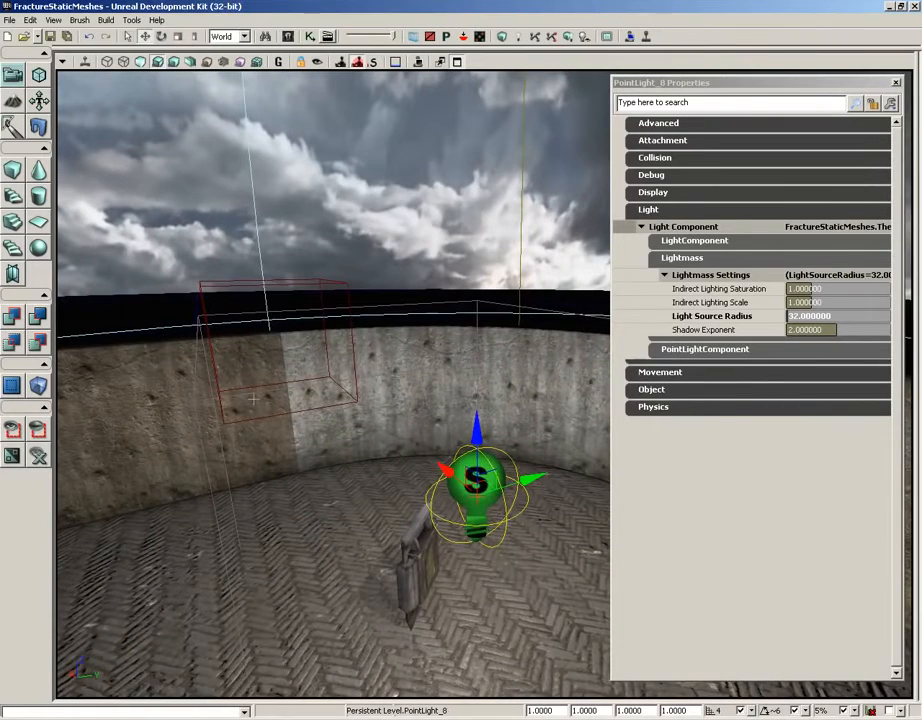
{"action": "left_click_drag", "start_coordinate": [373, 451], "coordinate": [341, 408]}
{"action": "right_click_drag", "start_coordinate": [341, 408], "coordinate": [335, 443]}
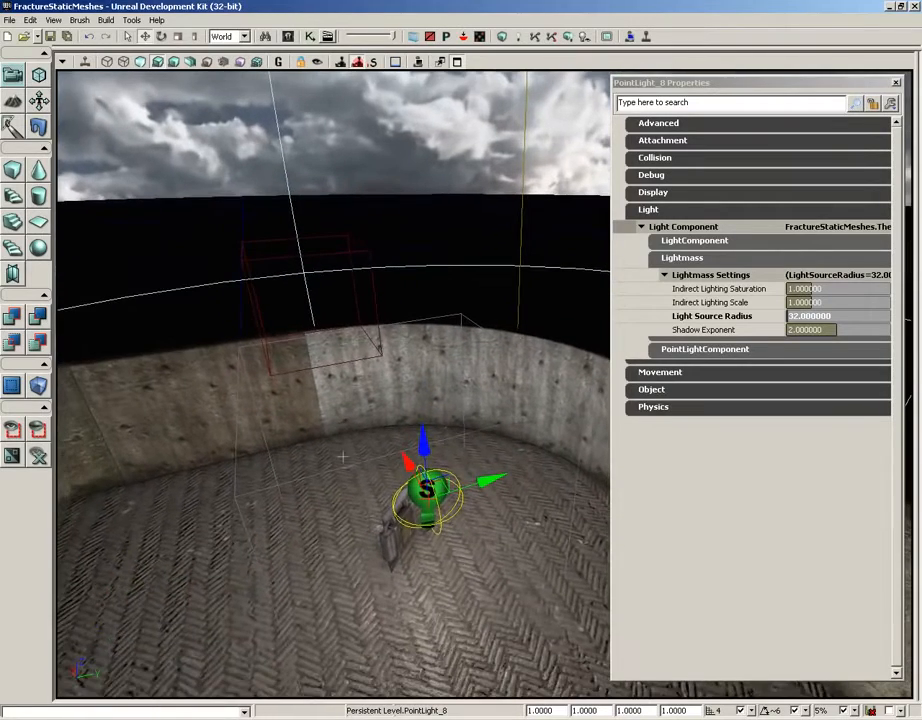
{"action": "left_click", "coordinate": [670, 243]}
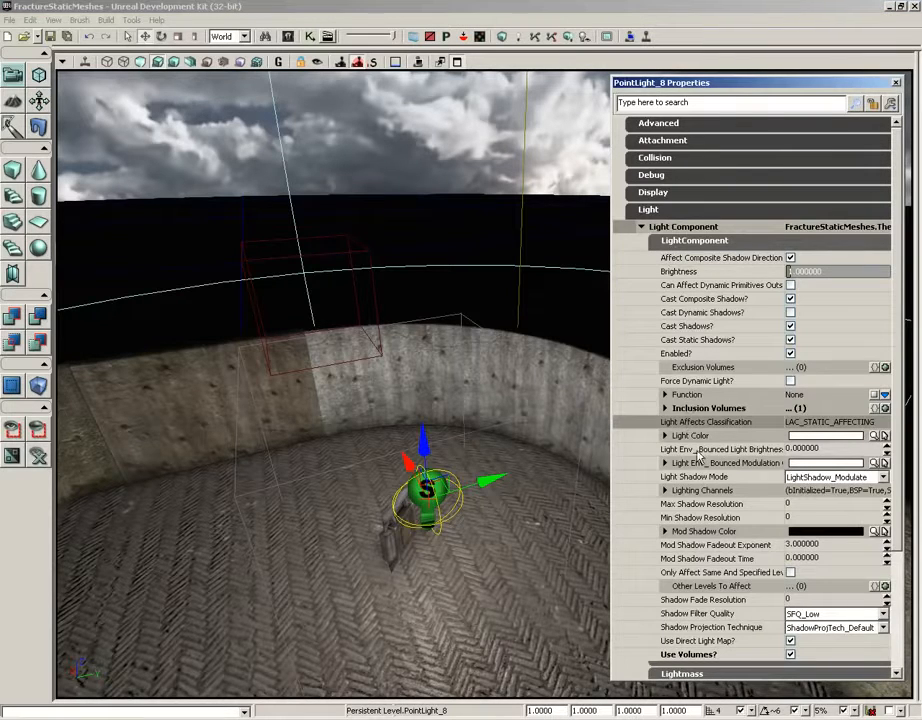
{"action": "left_click", "coordinate": [665, 435]}
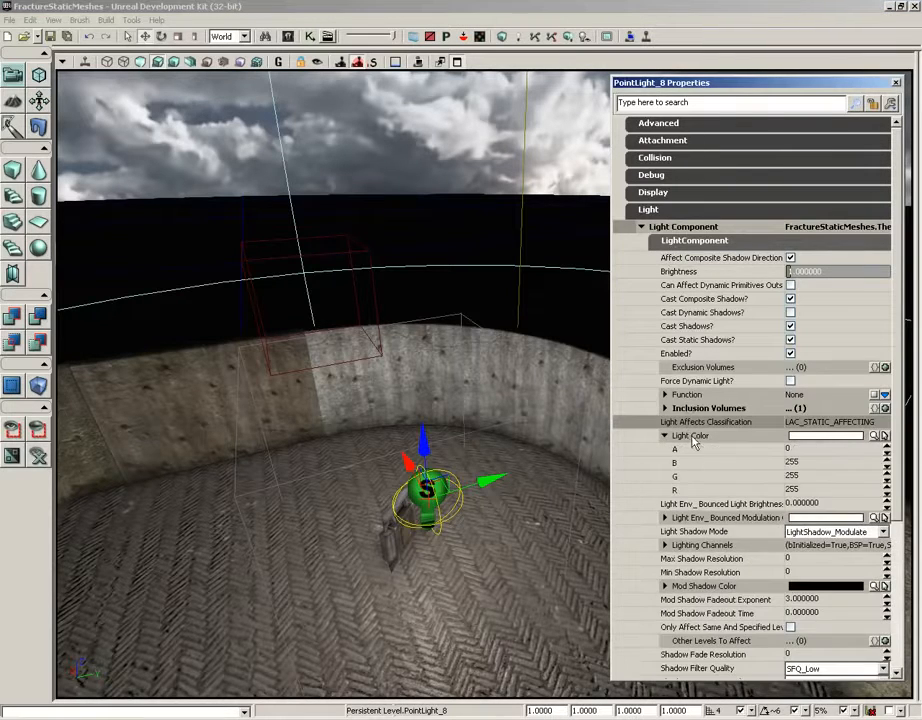
{"action": "left_click", "coordinate": [879, 437]}
{"action": "left_click", "coordinate": [611, 145]}
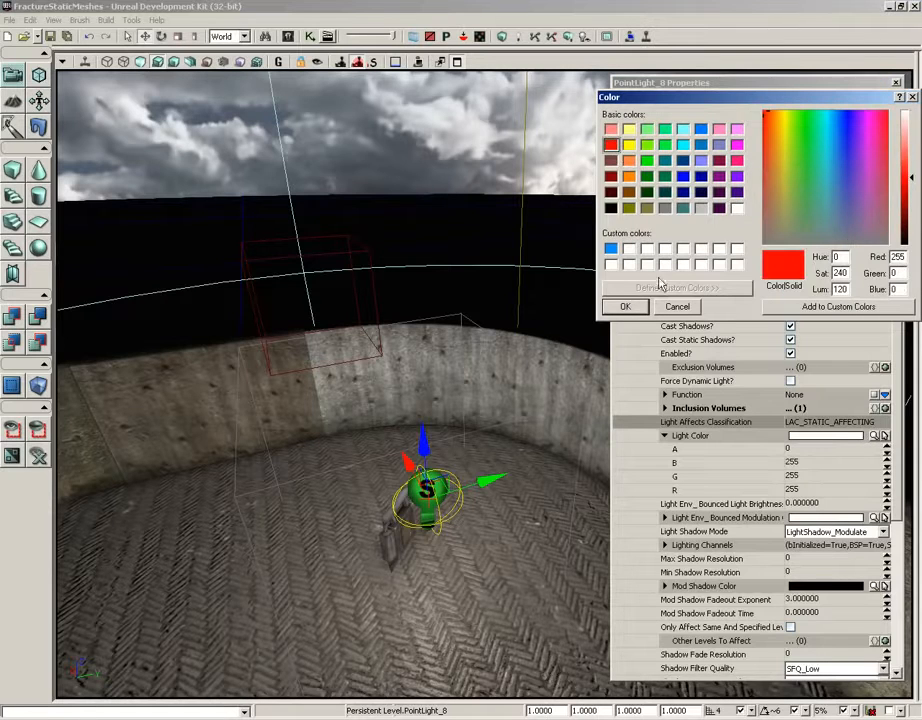
{"action": "left_click", "coordinate": [624, 306]}
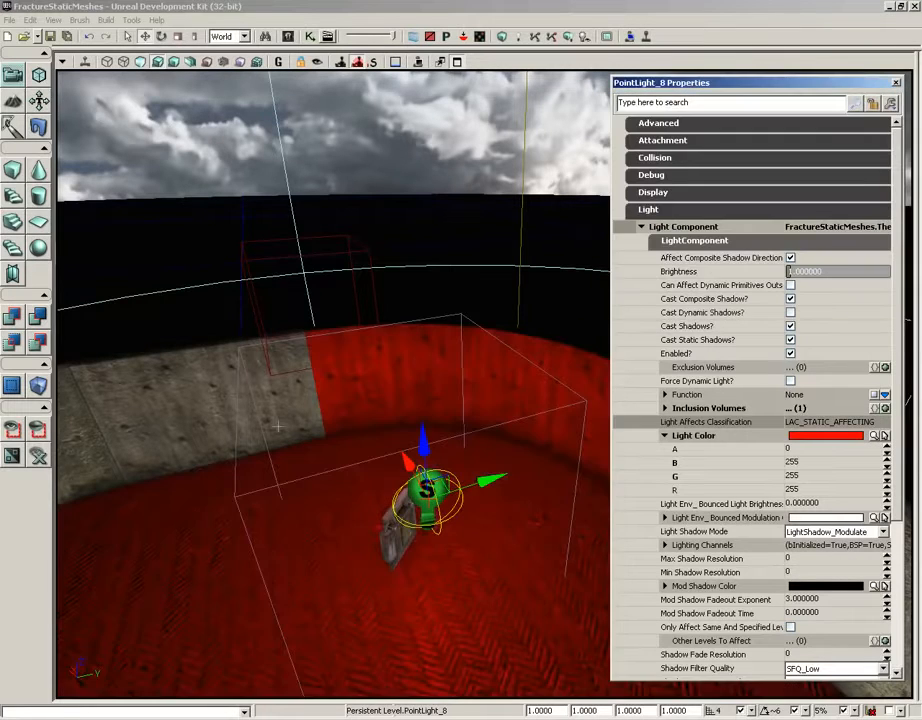
Select the light volume surrounding the point light to inspect the area it encloses
{"action": "left_click_drag", "start_coordinate": [276, 422], "coordinate": [300, 422]}
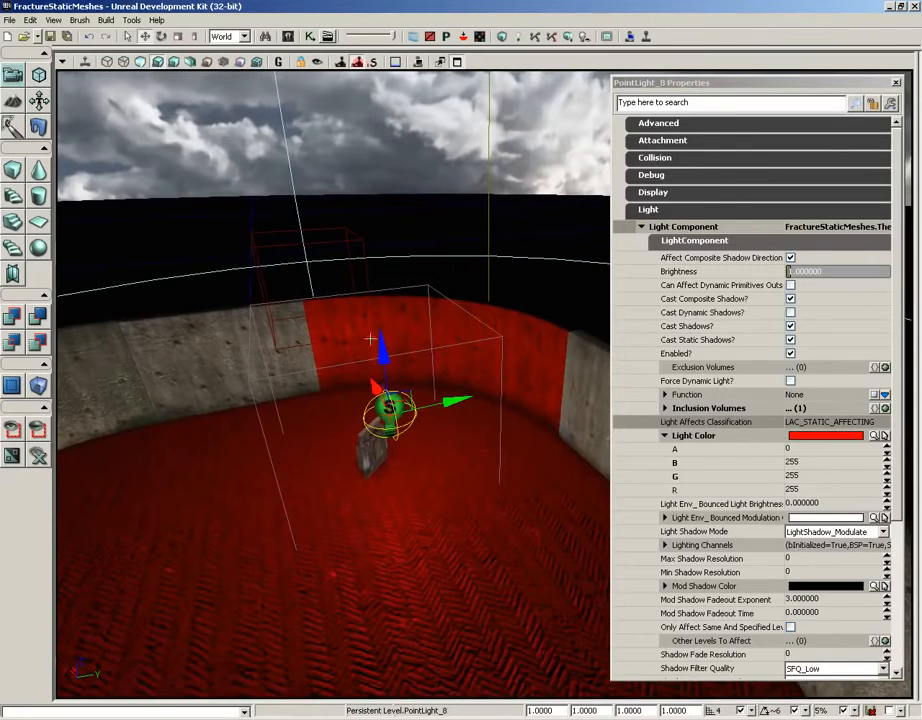
{"action": "left_click", "coordinate": [502, 338]}
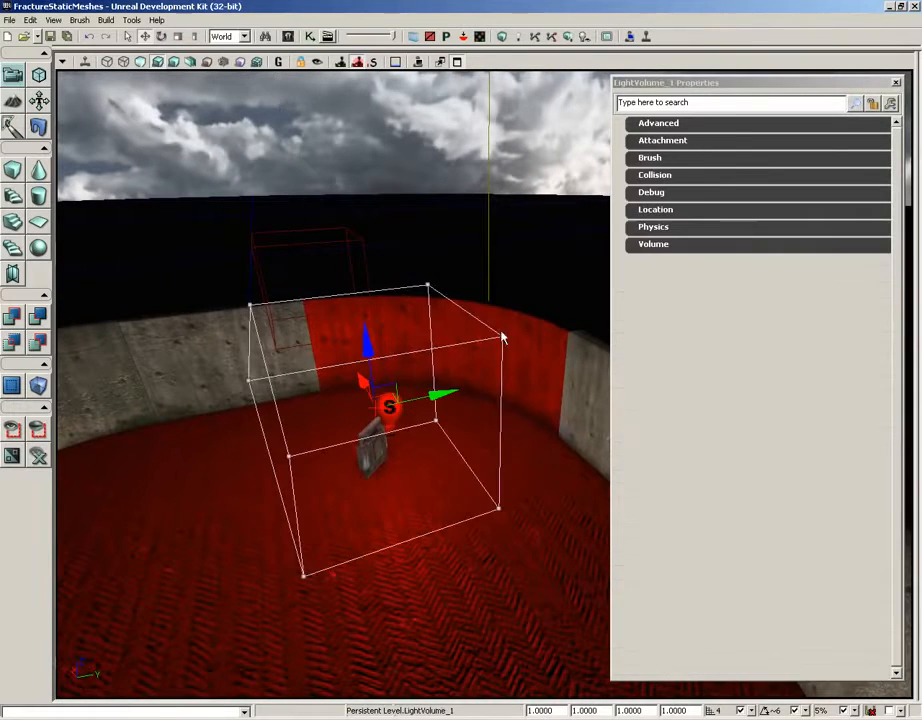
{"action": "left_click", "coordinate": [528, 320]}
{"action": "left_click", "coordinate": [496, 541]}
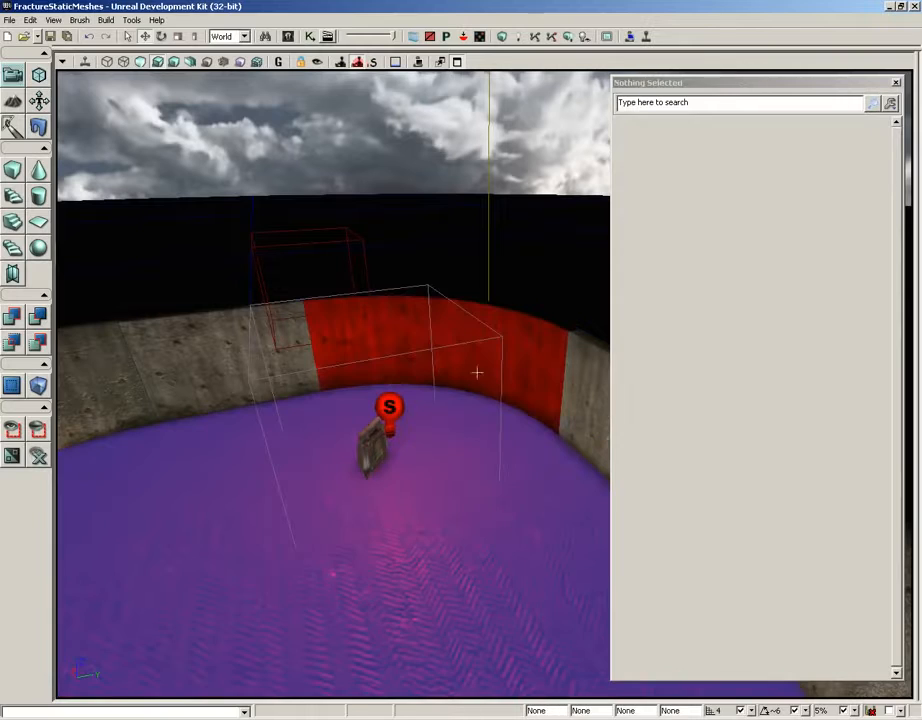
{"action": "left_click", "coordinate": [426, 285]}
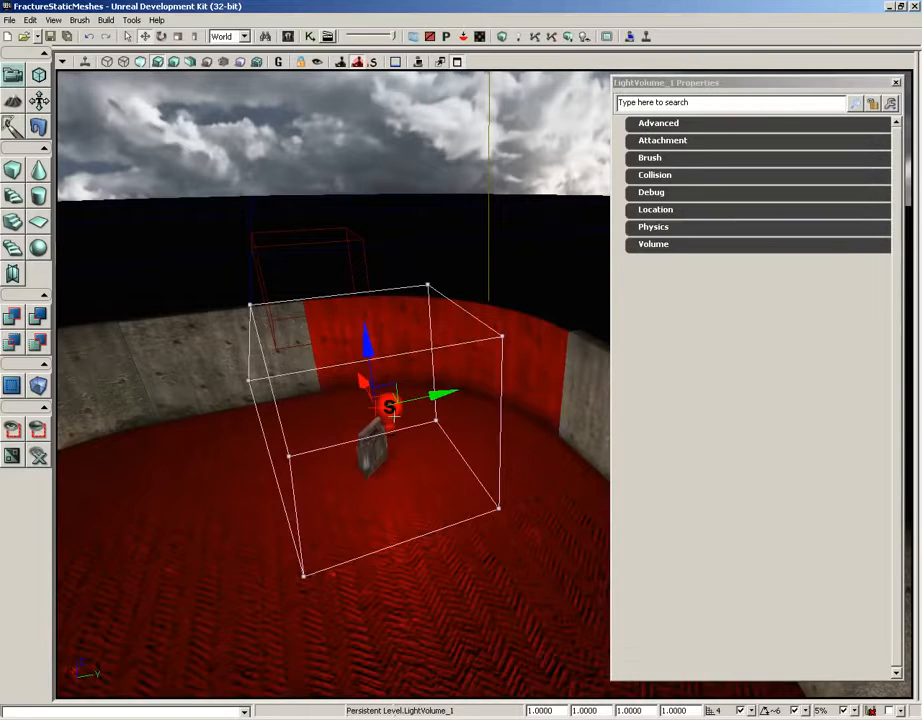
Reselect the point light and set its Lightmass Indirect Lighting Saturation to 0
{"action": "left_click", "coordinate": [390, 408]}
{"action": "left_click", "coordinate": [697, 241]}
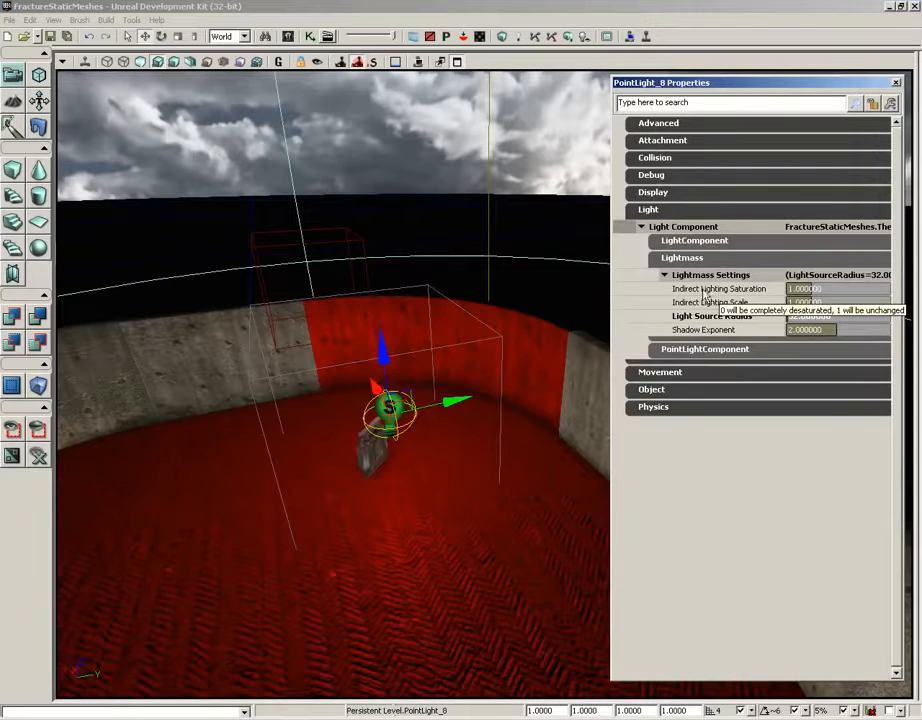
{"action": "left_click", "coordinate": [806, 289]}
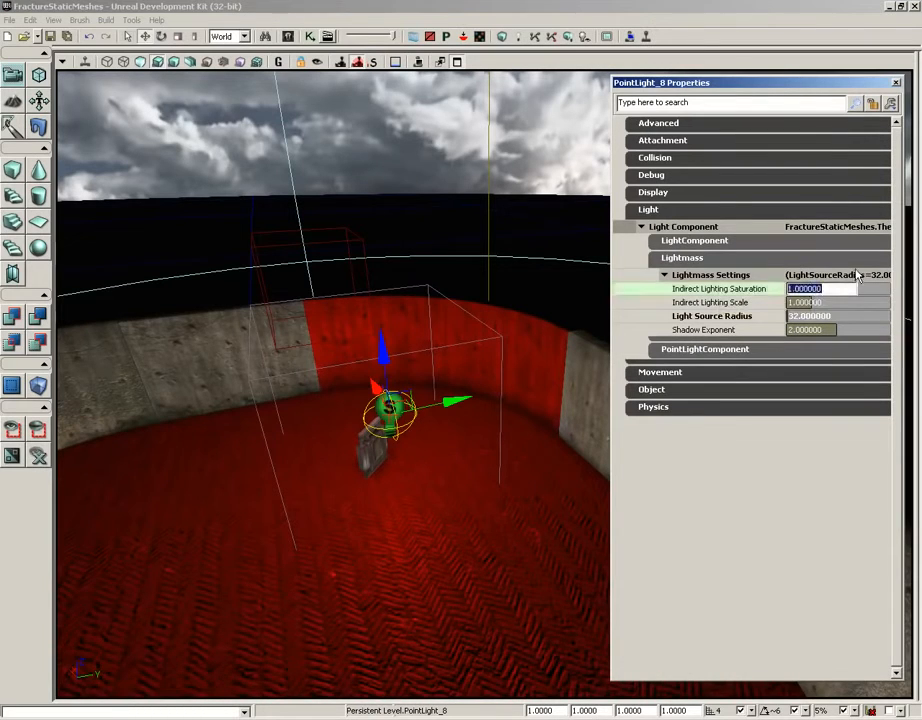
{"action": "type", "text": "0"}
{"action": "key", "text": "Return"}
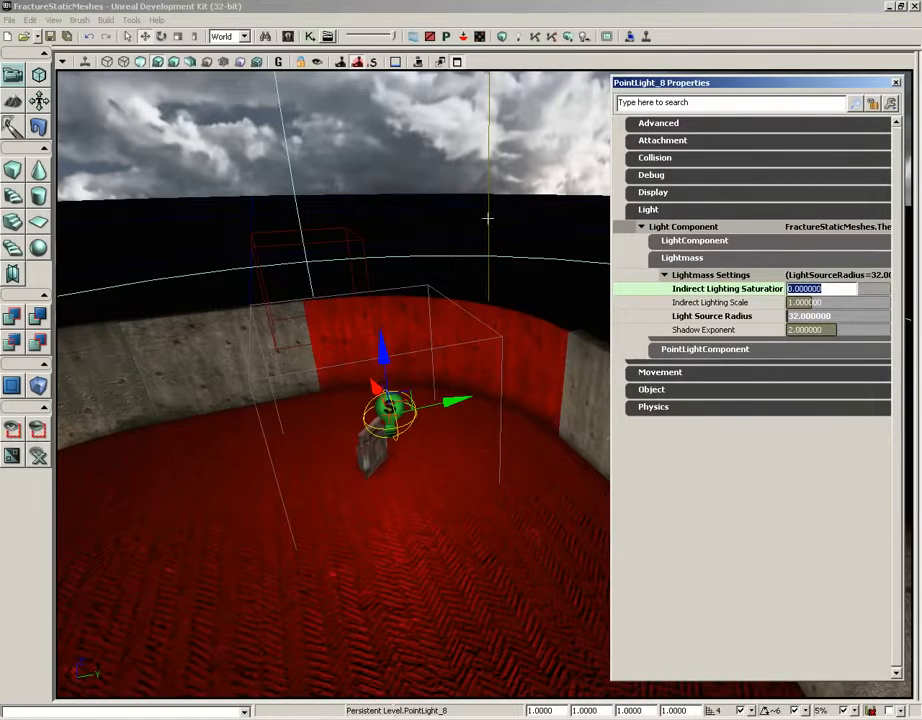
Rebuild the level's lighting and dismiss the Map Check report
{"action": "right_click_drag", "start_coordinate": [488, 216], "coordinate": [428, 198]}
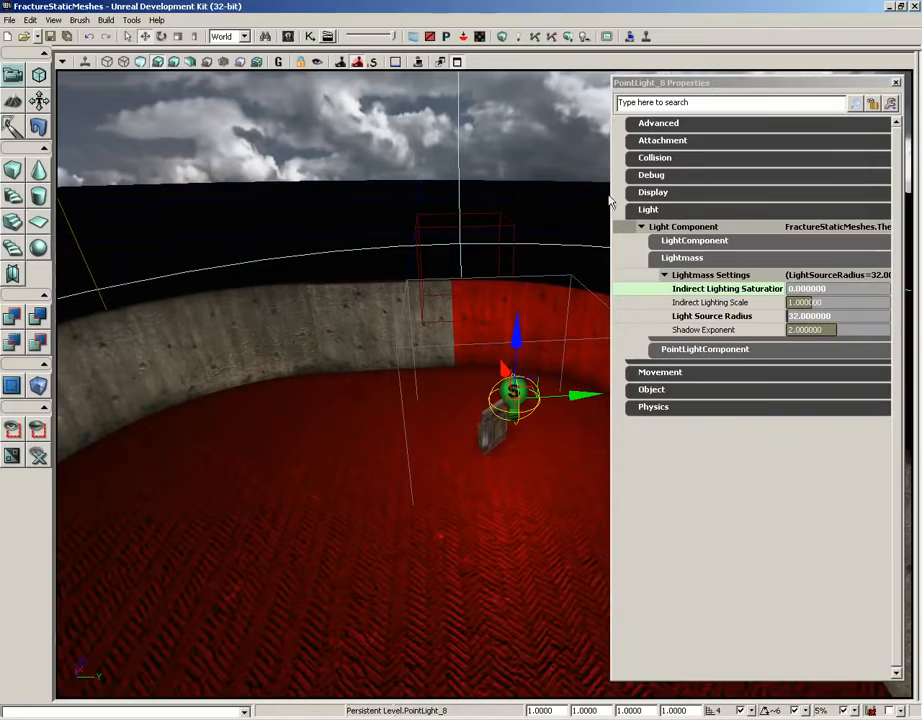
{"action": "left_click", "coordinate": [567, 37]}
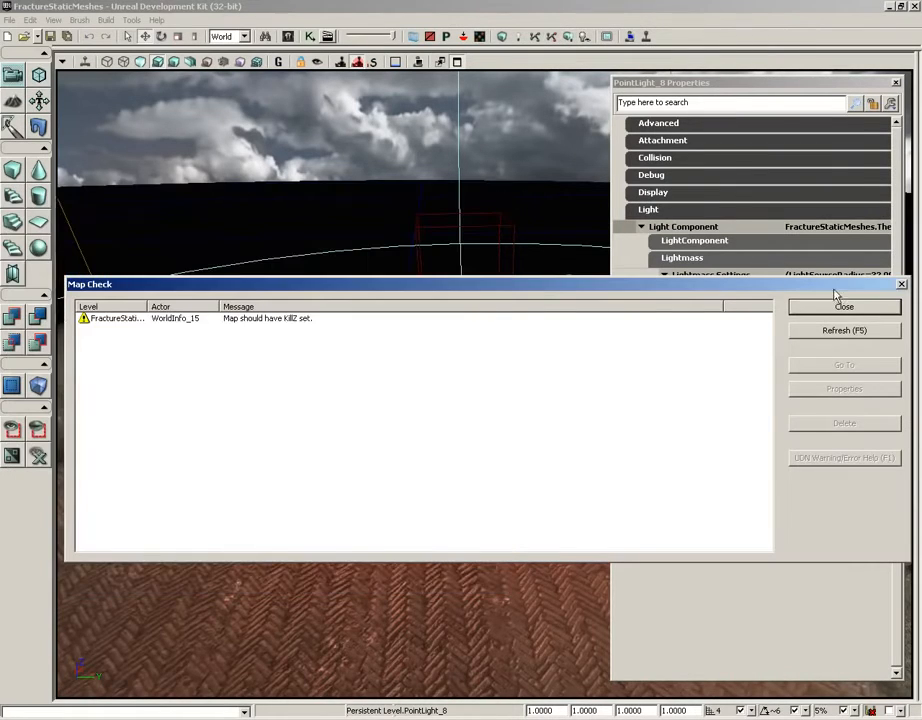
{"action": "left_click", "coordinate": [902, 286]}
Examine the rebuilt lighting on the walls and floor, and review the point light's Indirect Lighting Saturation and Indirect Lighting Scale settings
{"action": "left_click_drag", "start_coordinate": [500, 223], "coordinate": [661, 213]}
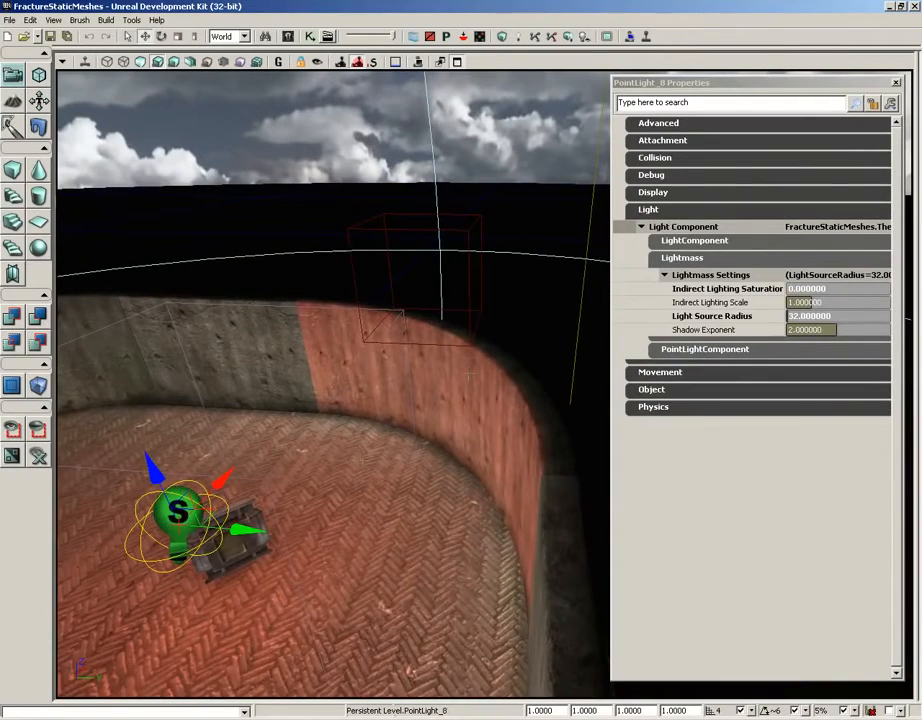
{"action": "left_click_drag", "start_coordinate": [309, 348], "coordinate": [366, 467]}
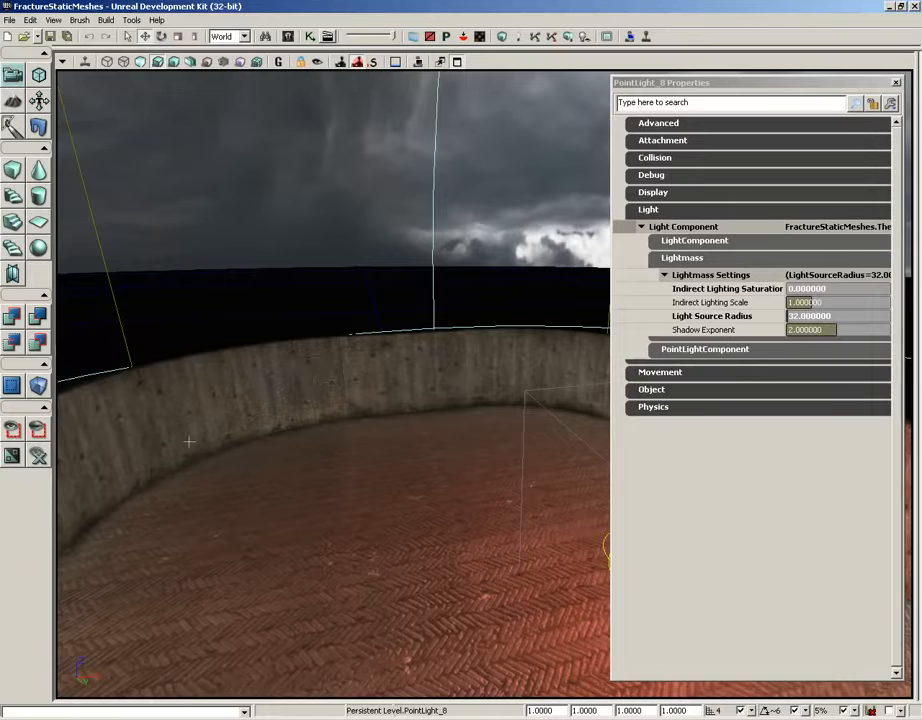
{"action": "left_click", "coordinate": [805, 288]}
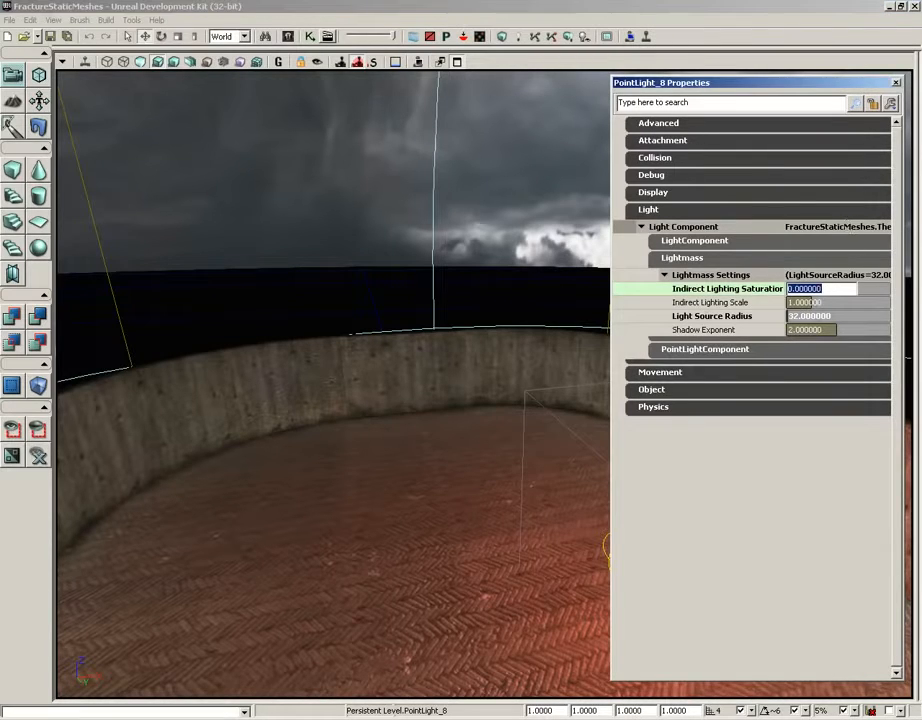
{"action": "left_click", "coordinate": [737, 304]}
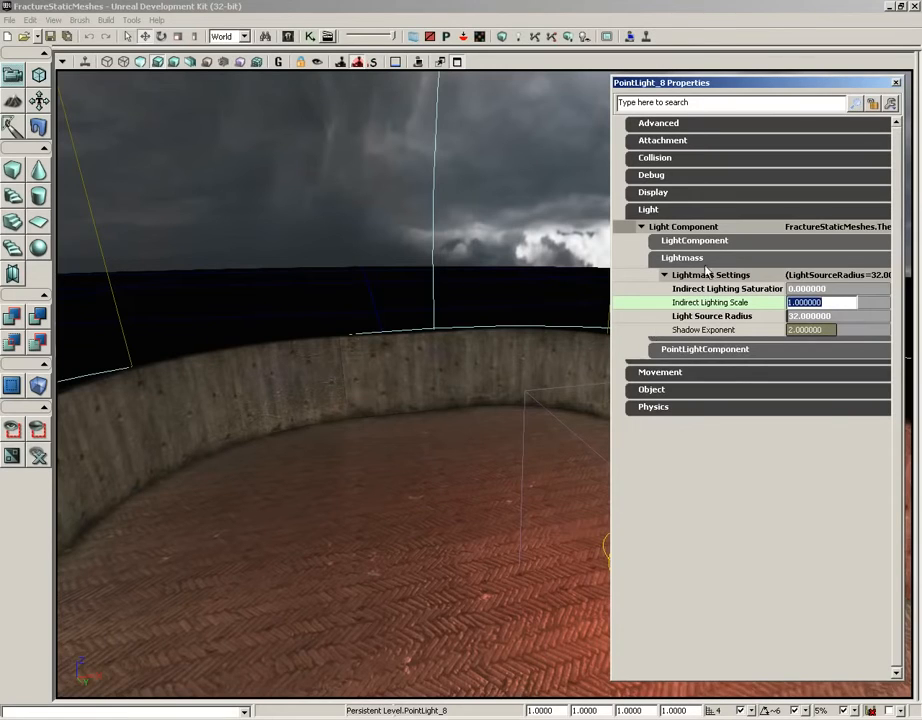
{"action": "left_click", "coordinate": [677, 259]}
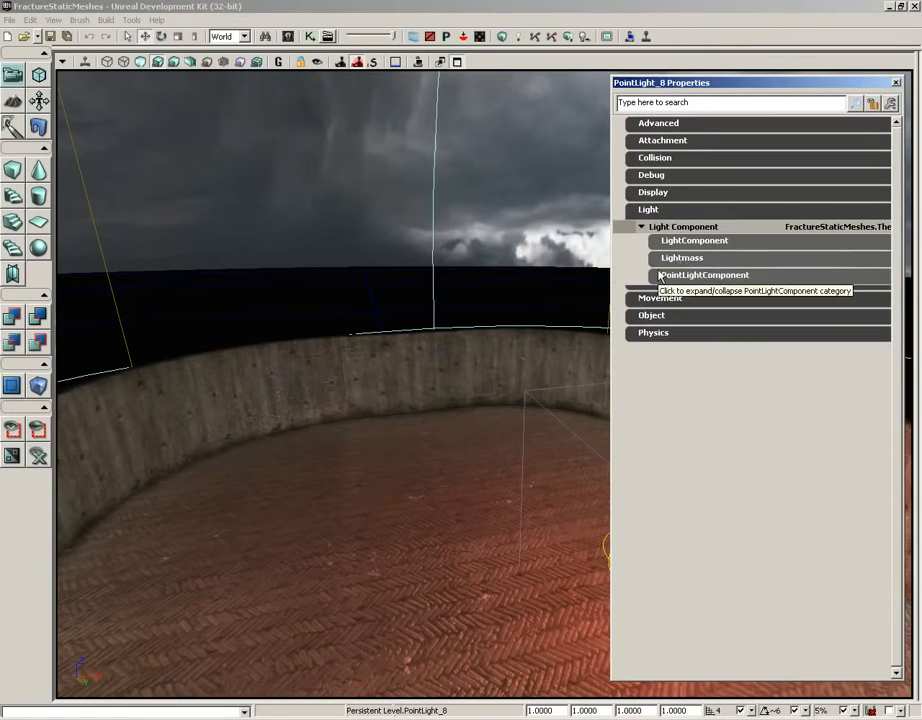